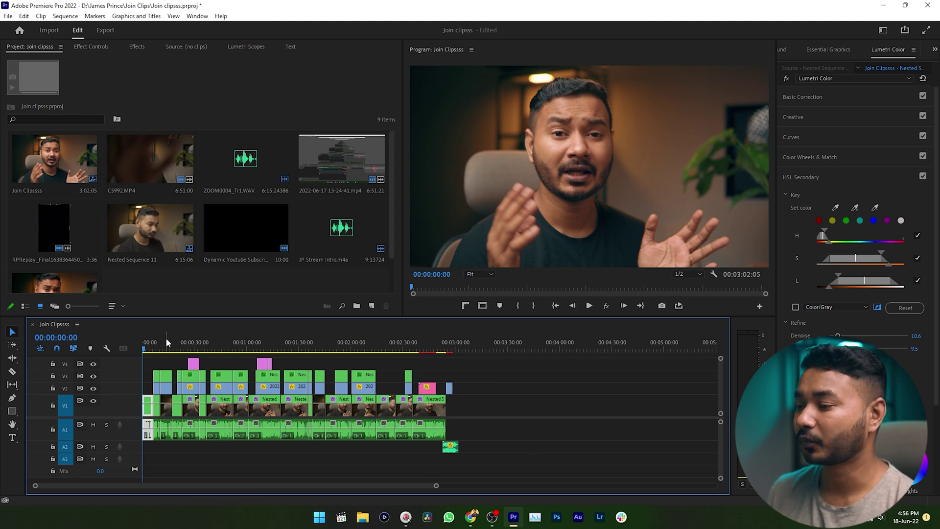
Set an out point at the end of the Join Clipssss sequence and open its export settings.
mouse_move(152, 346)
mouse_down()
mouse_move(192, 346)
mouse_move(138, 346)
mouse_up()
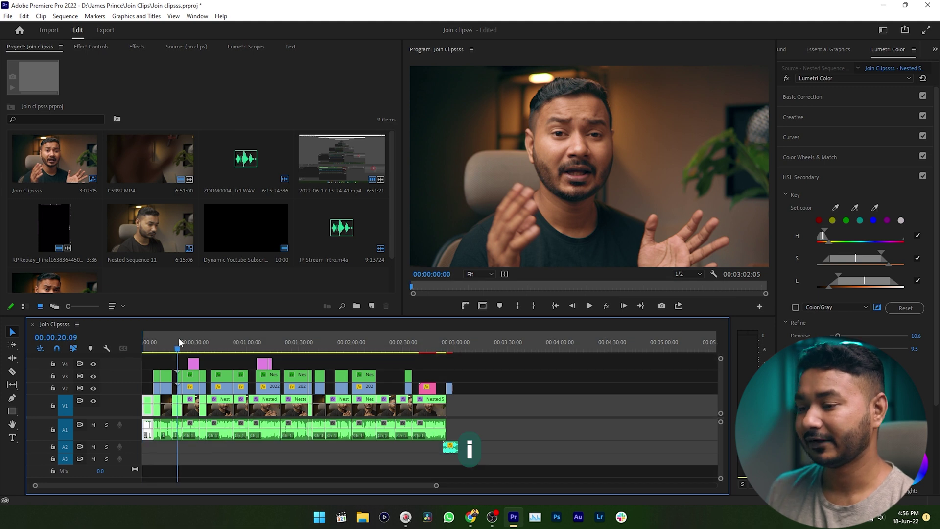
drag(179, 343, 424, 339)
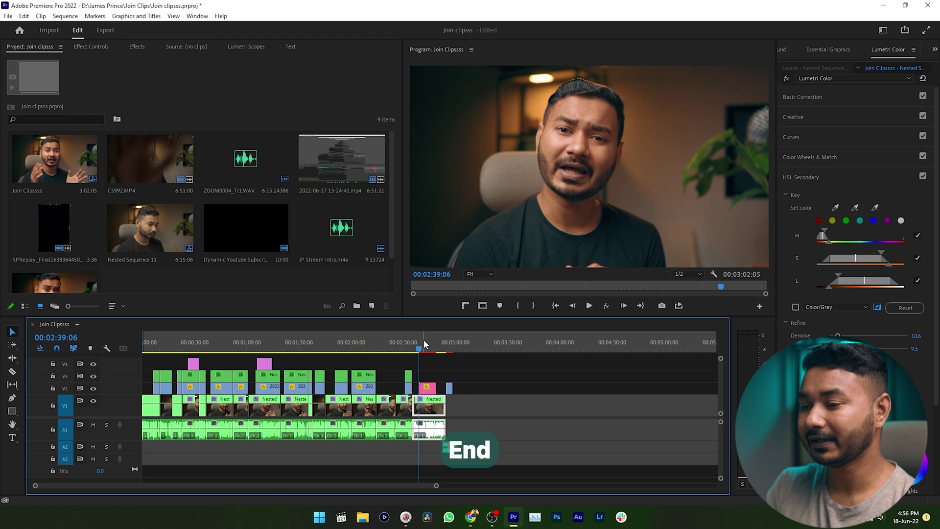
key(End)
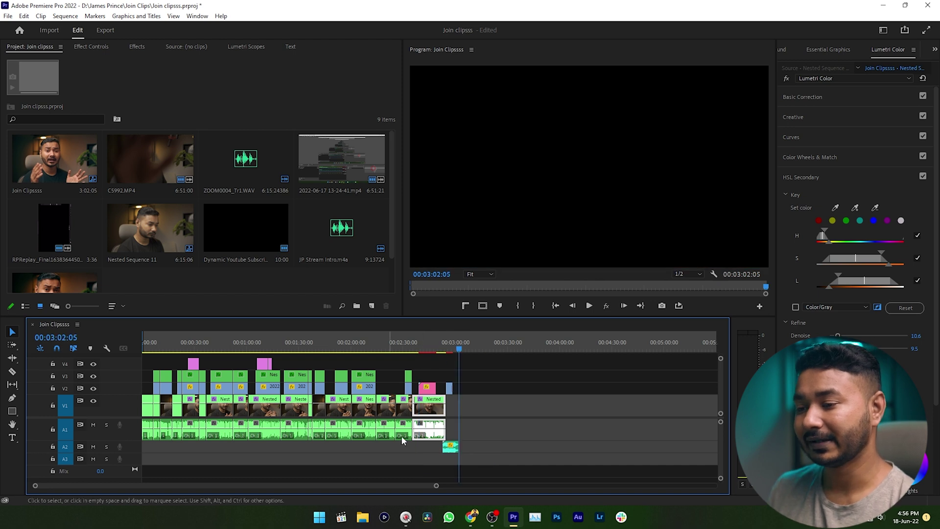
key(o)
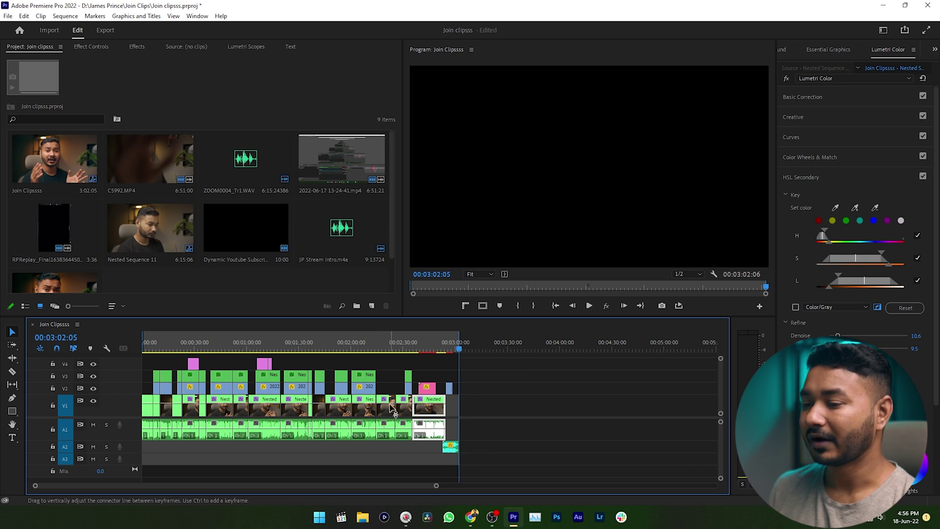
key(ctrl+m)
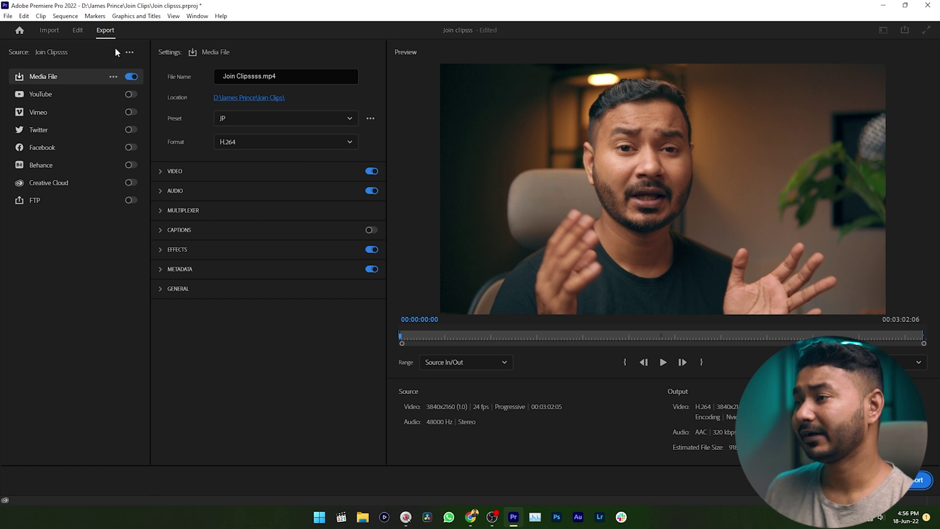
click(80, 30)
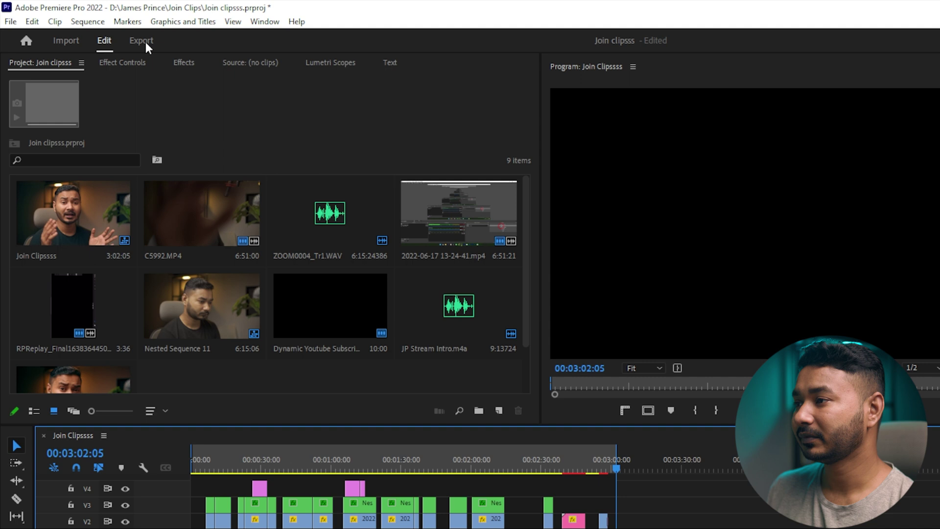
click(159, 45)
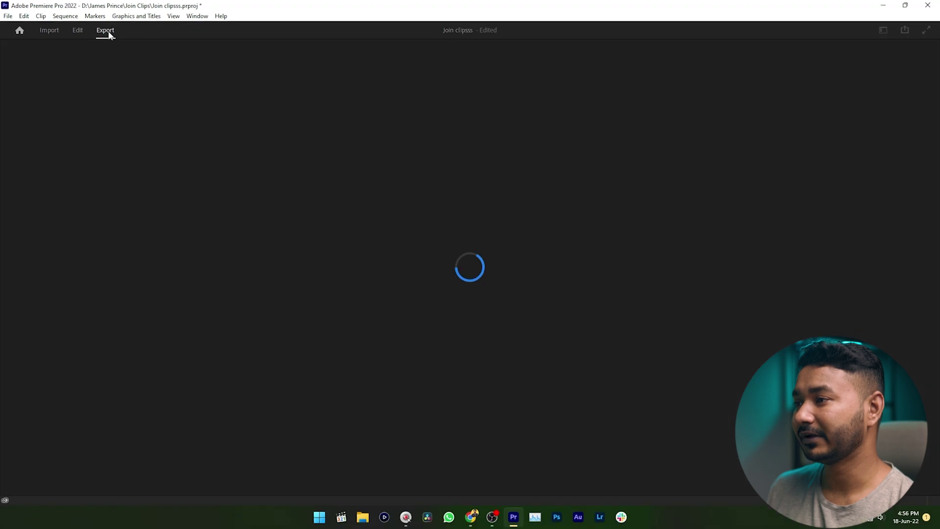
click(79, 31)
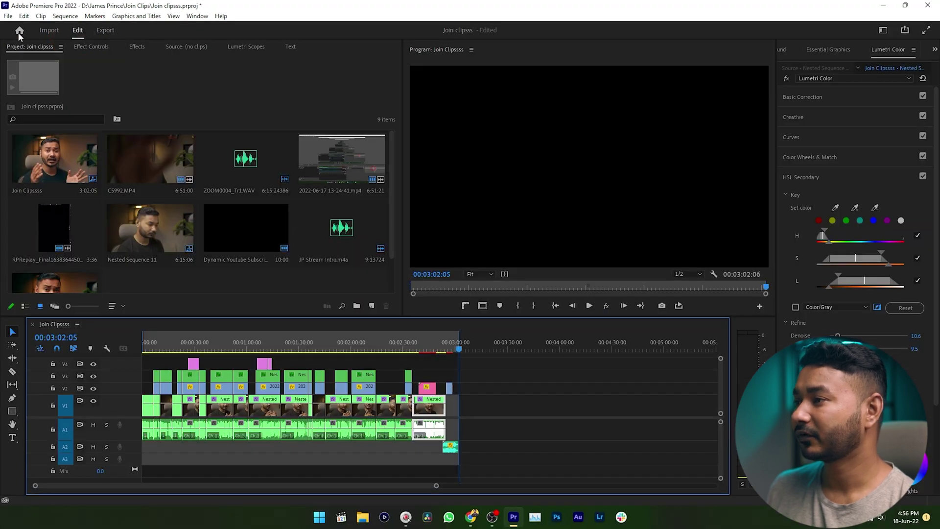
click(8, 16)
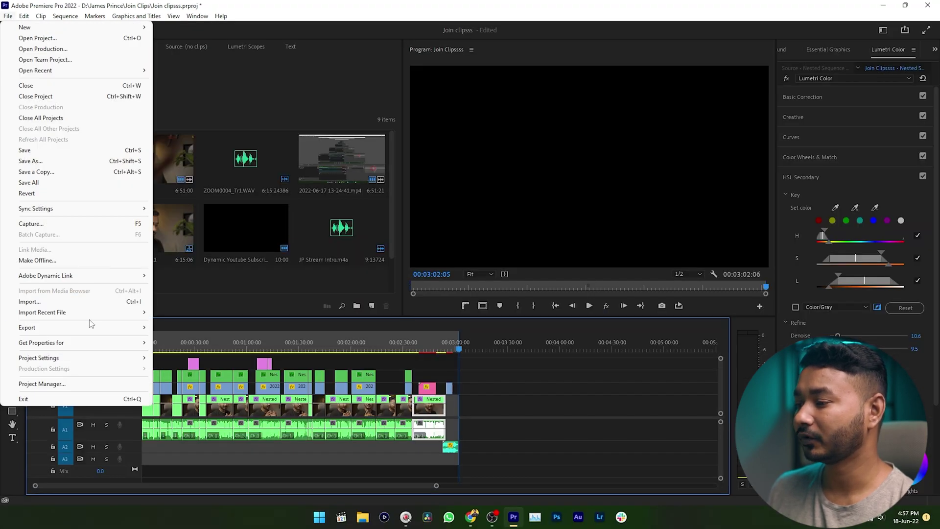
mouse_move(90, 328)
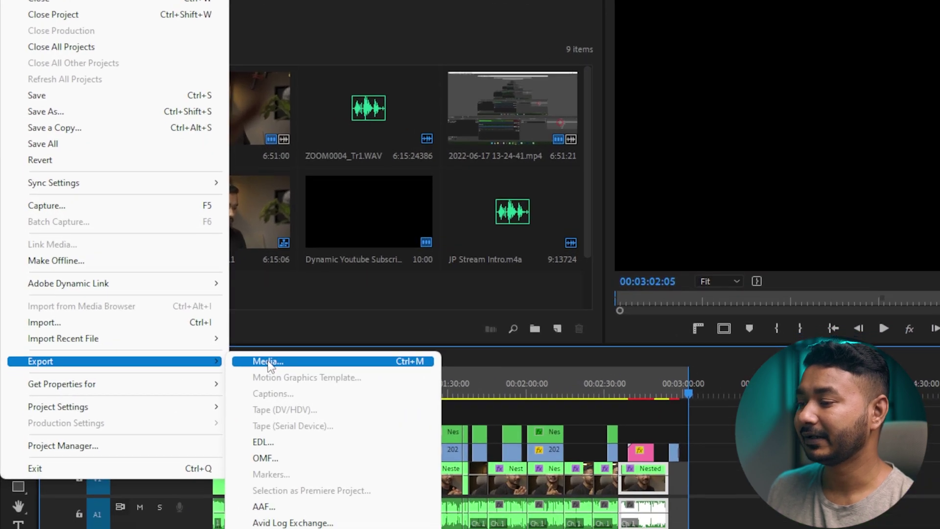
click(177, 327)
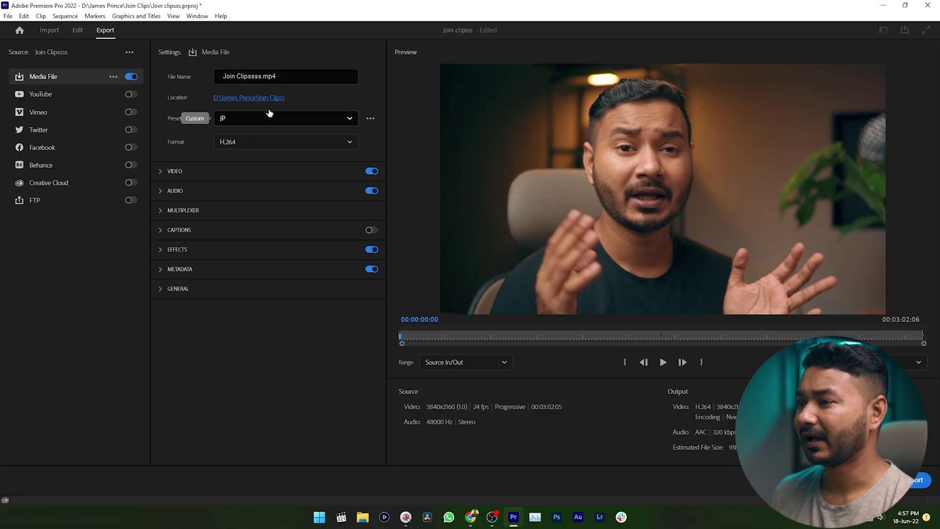
Switch the export preset to High Quality 2160p 4K.
click(275, 119)
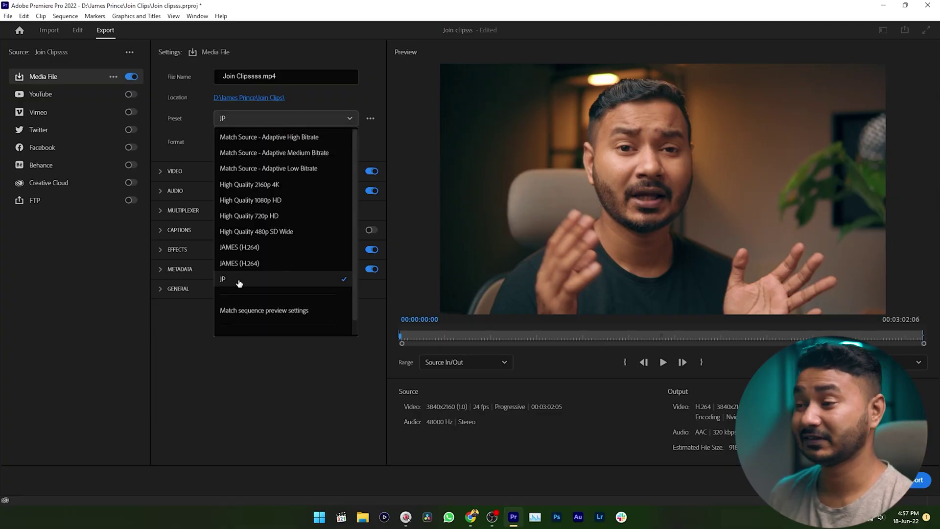
click(262, 185)
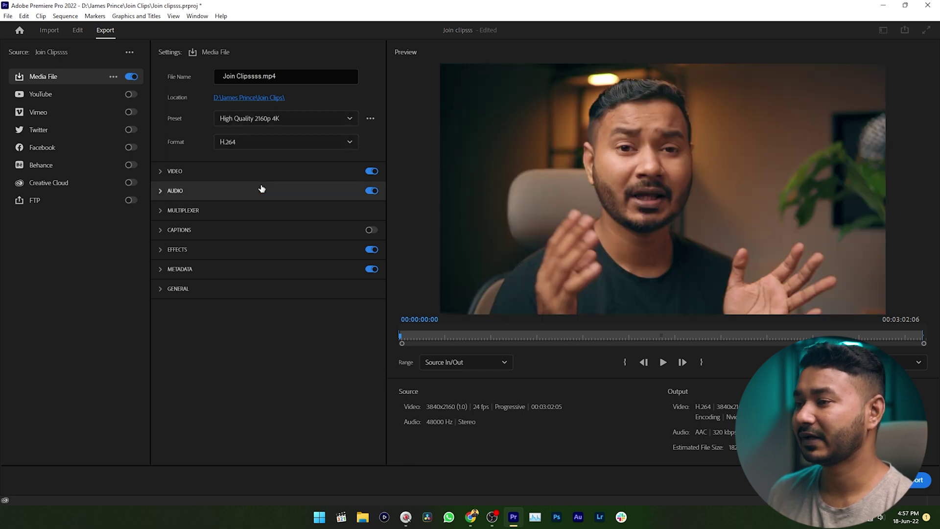
click(53, 98)
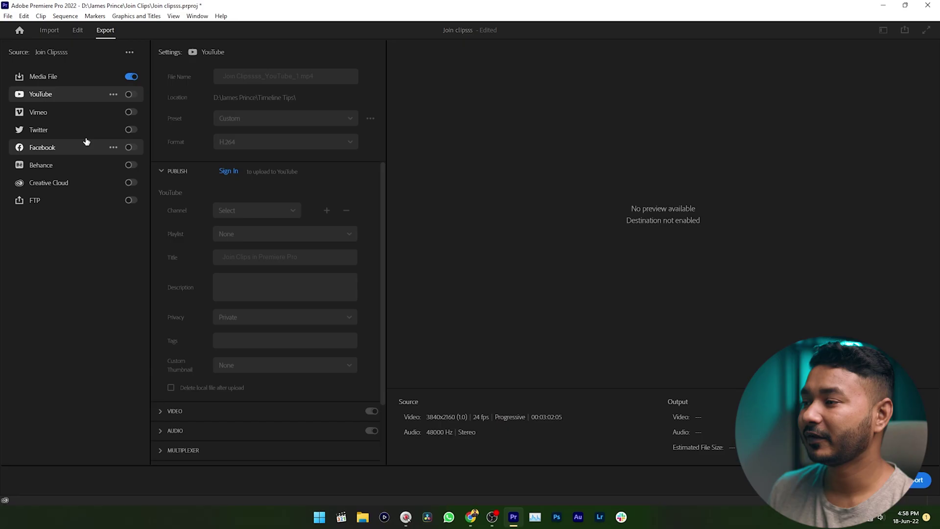
Look over the Facebook and Vimeo destinations, then enable the YouTube destination.
click(79, 149)
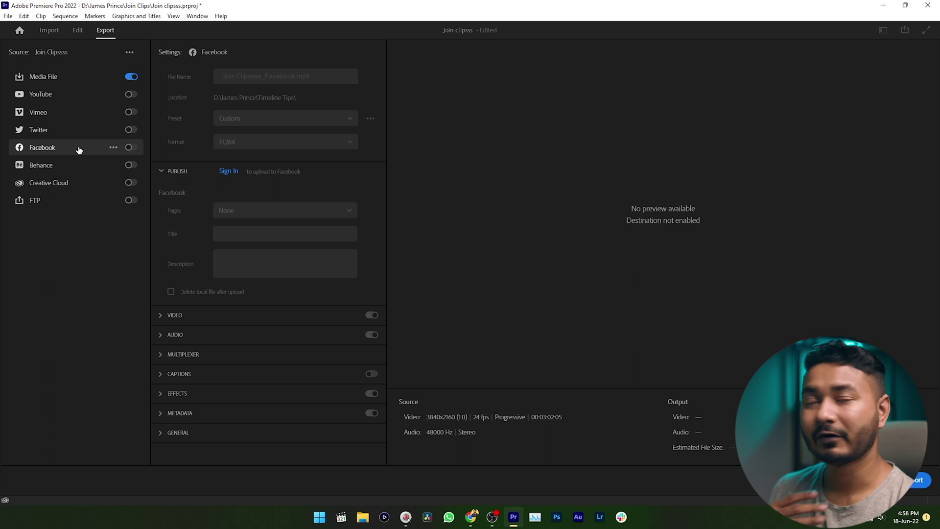
click(77, 113)
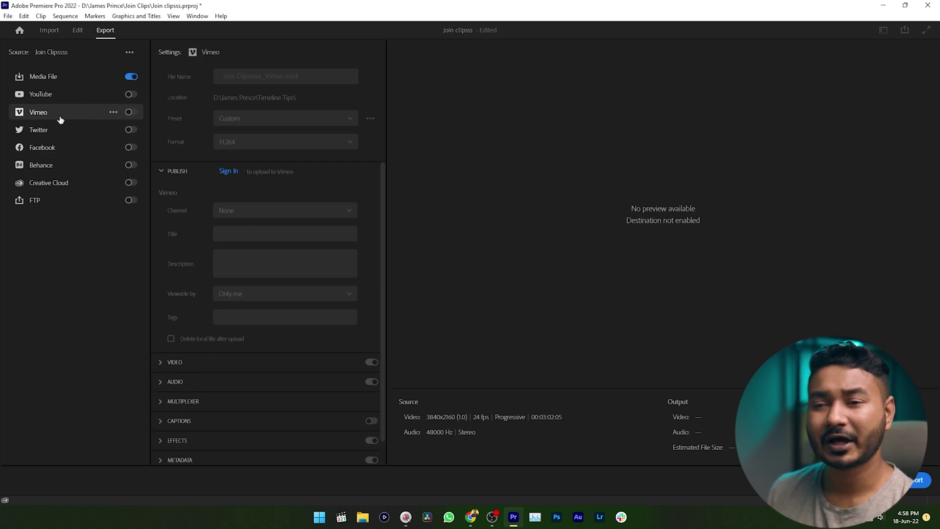
click(61, 94)
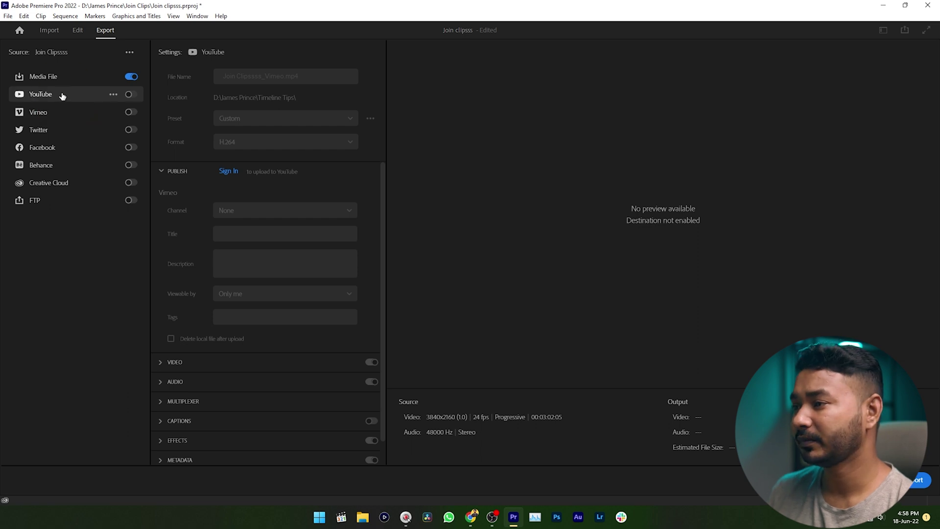
click(128, 95)
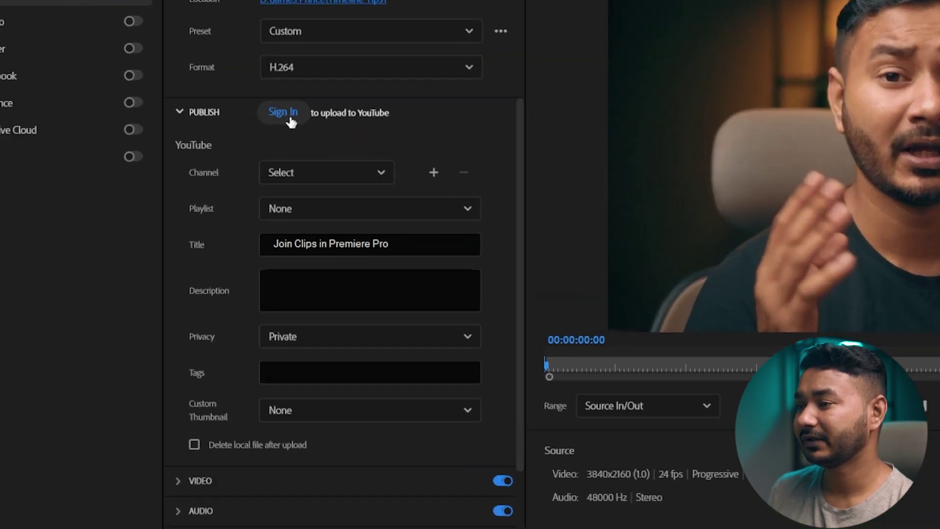
Sign in to YouTube with the Google brand account and allow Adobe Media Encoder access.
click(284, 112)
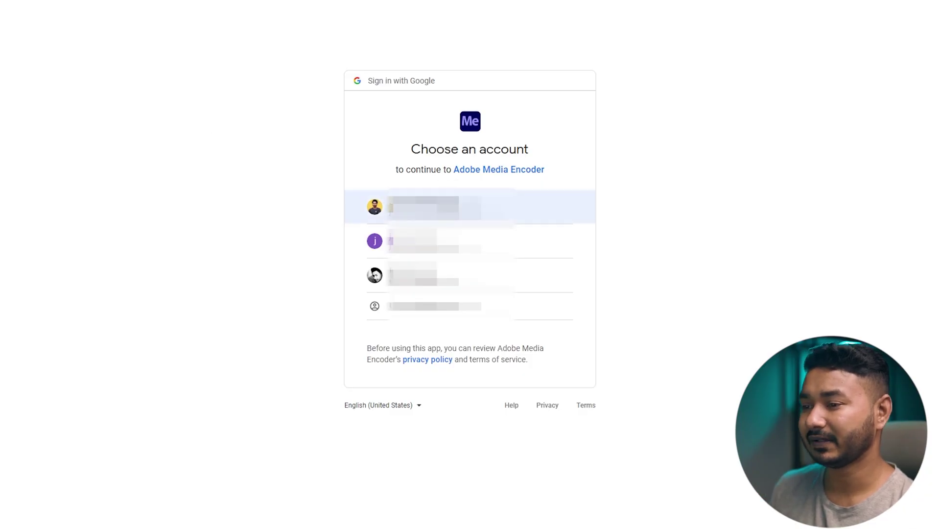
click(441, 207)
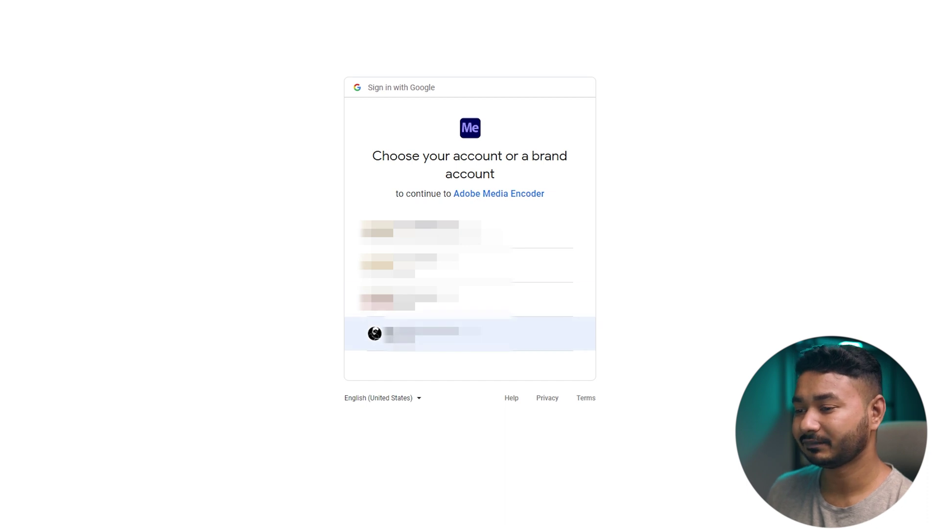
click(395, 330)
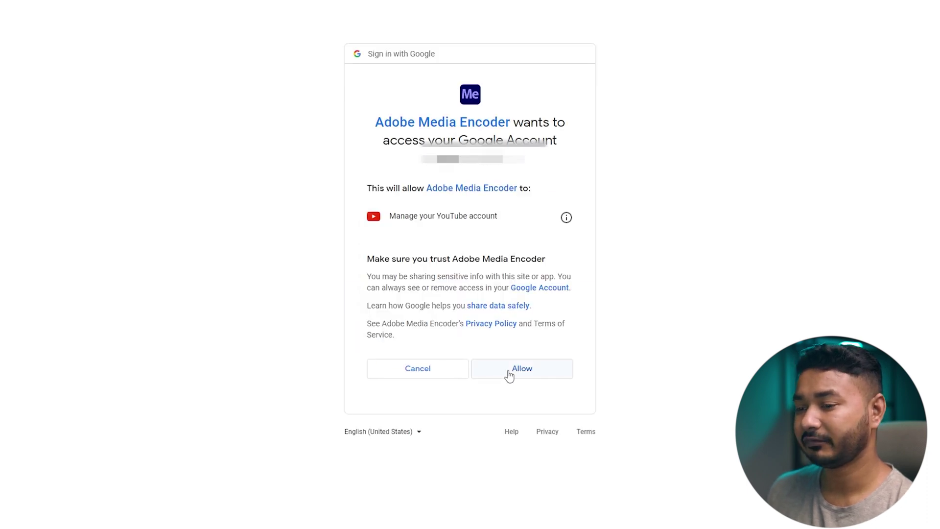
click(509, 375)
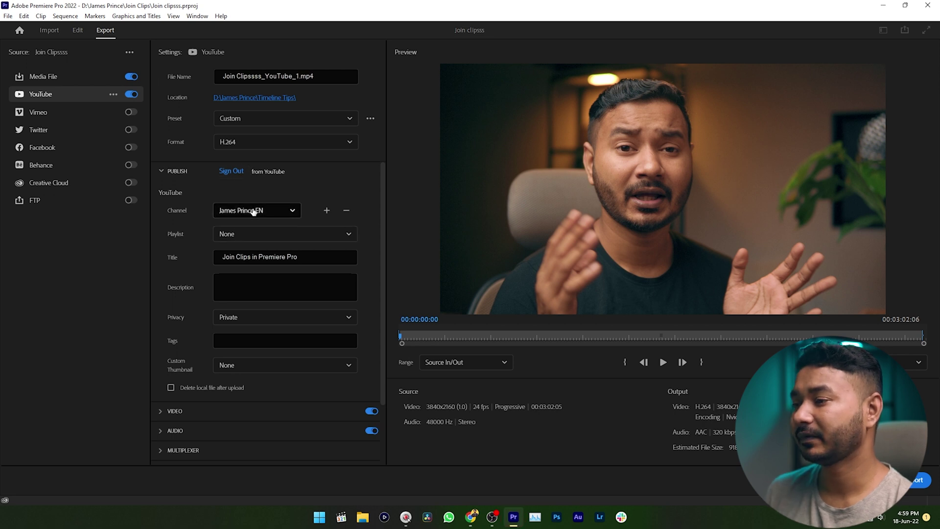
Choose the signed-in channel and the Premiere Pro Tips & Tricks playlist.
click(252, 213)
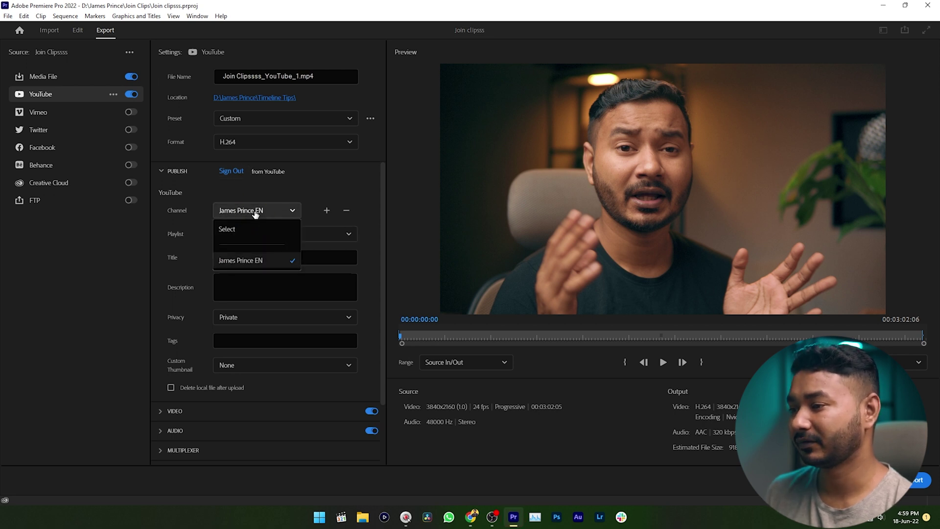
click(258, 260)
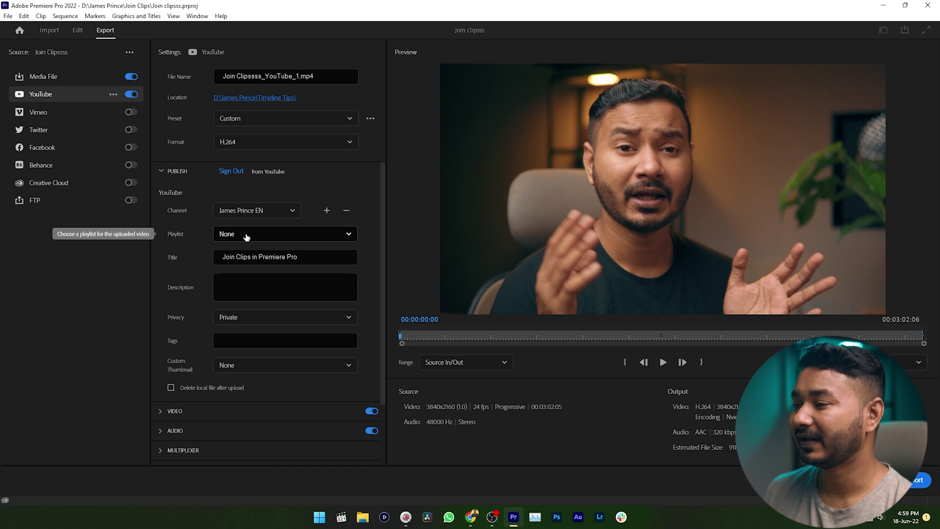
click(258, 237)
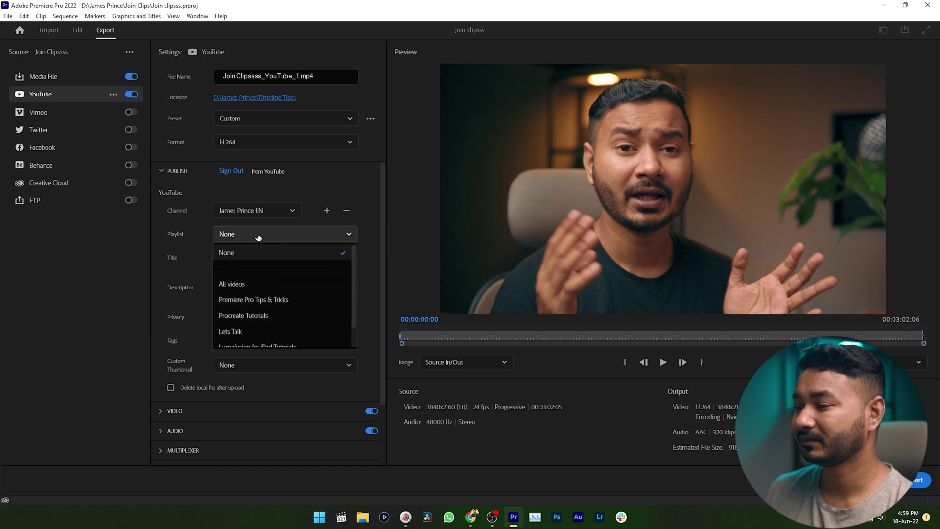
click(262, 300)
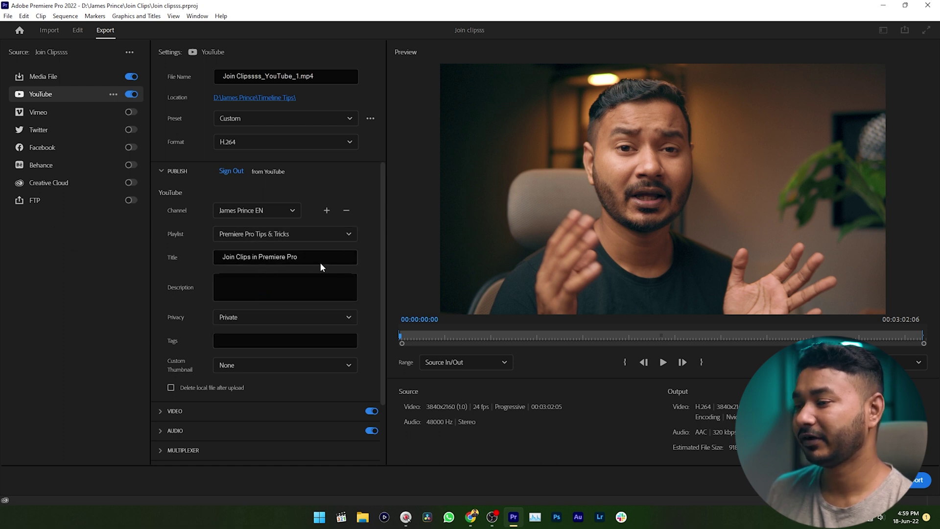
Select 'Premiere Pro' in the title, go to Description, and show the Privacy options.
drag(315, 256, 267, 257)
click(283, 288)
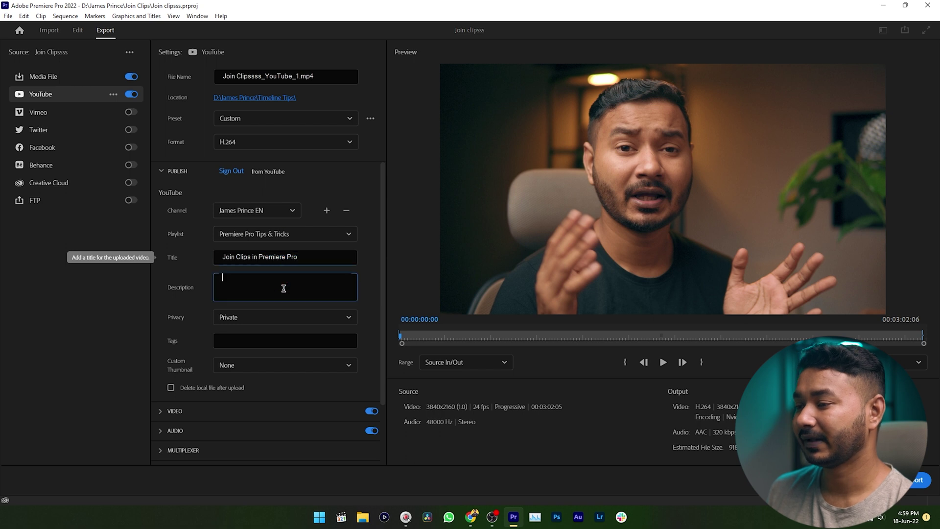
click(293, 323)
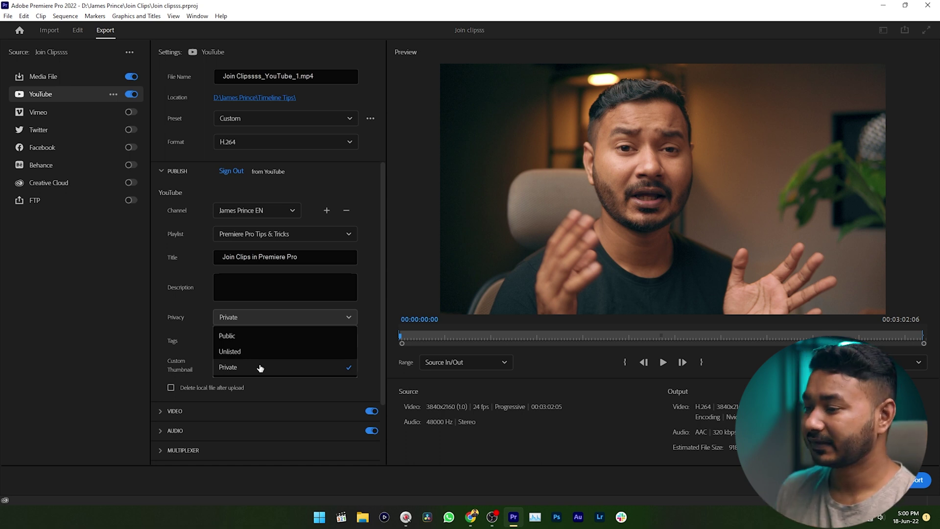
Keep privacy Private, set Custom Thumbnail to From Image file, and browse for the image.
click(259, 367)
click(242, 340)
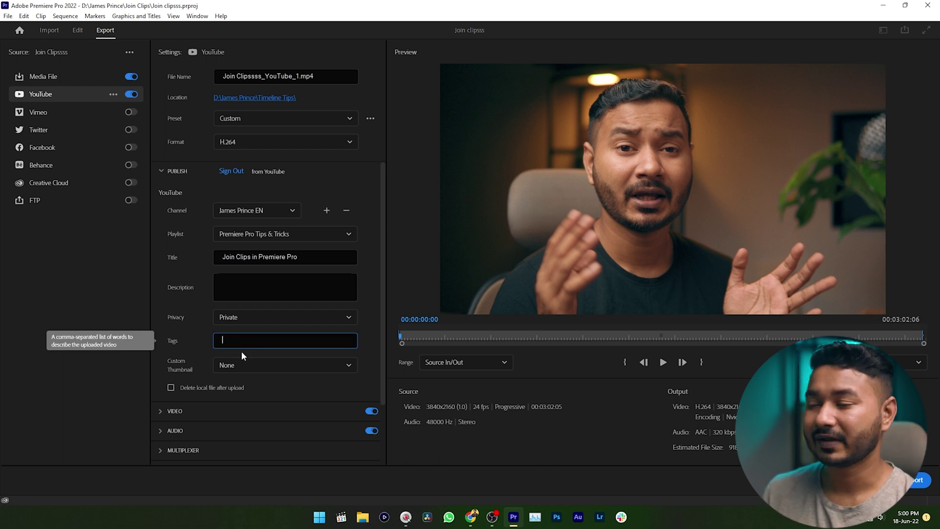
click(242, 365)
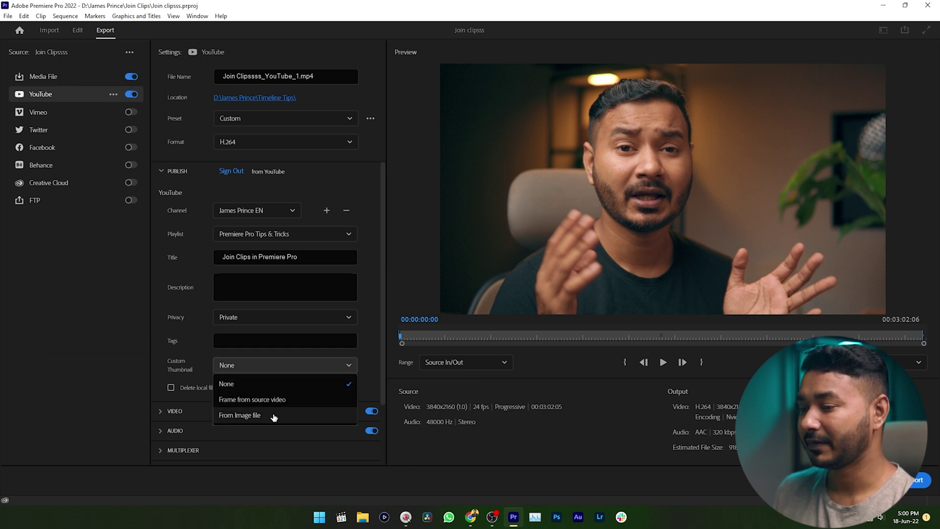
click(274, 415)
click(262, 389)
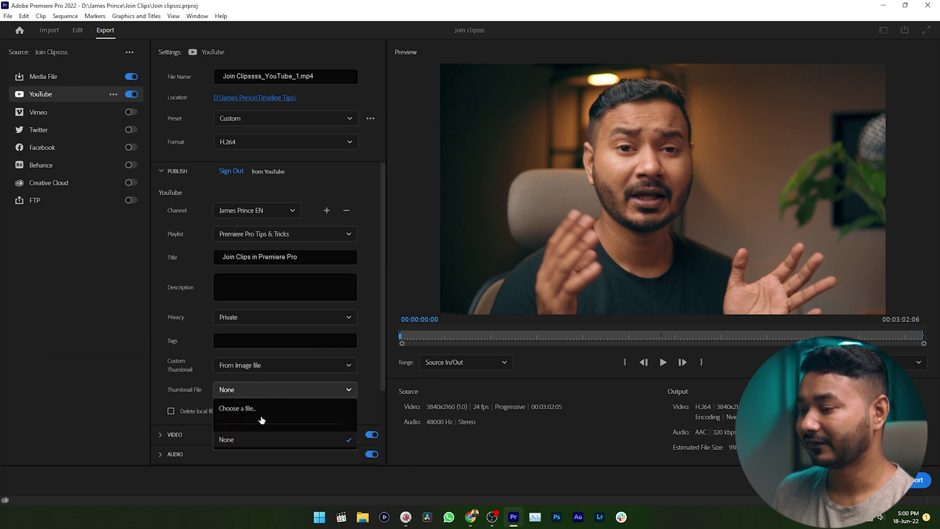
click(258, 409)
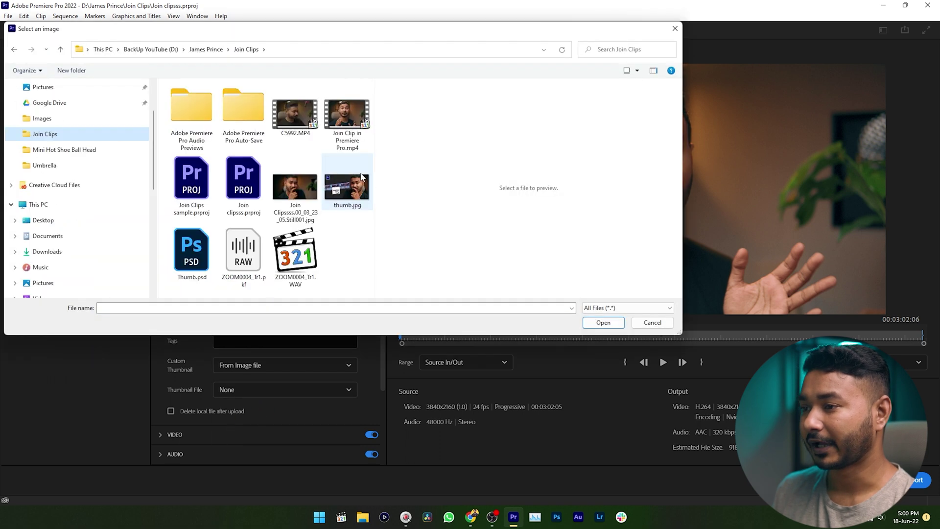
Open thumb.jpg from the Join Clips folder as the custom thumbnail.
click(361, 181)
click(602, 322)
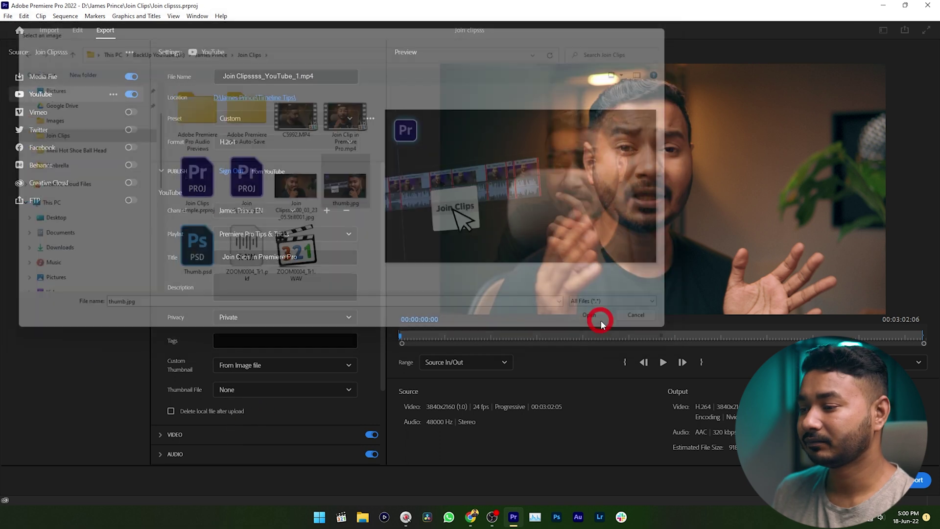